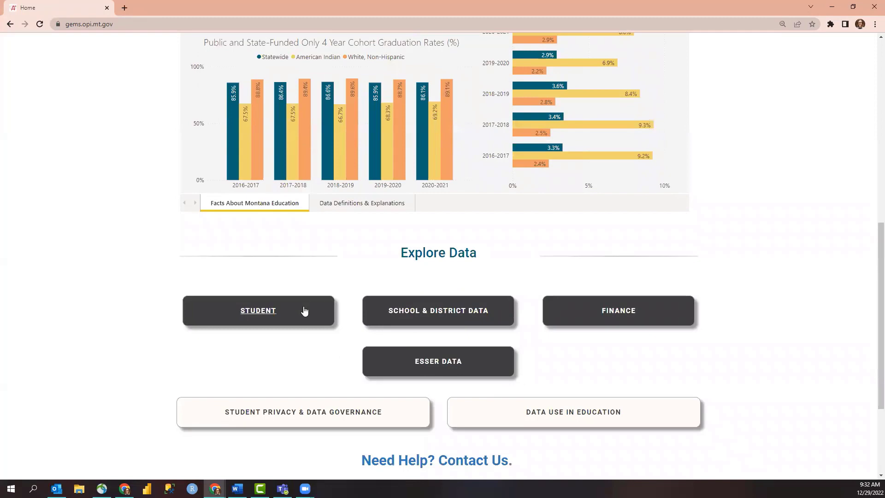
- Open the Student data page and expand the Math and ELA Assessments Dashboard (Grades 3-8)
left_click(302, 311)
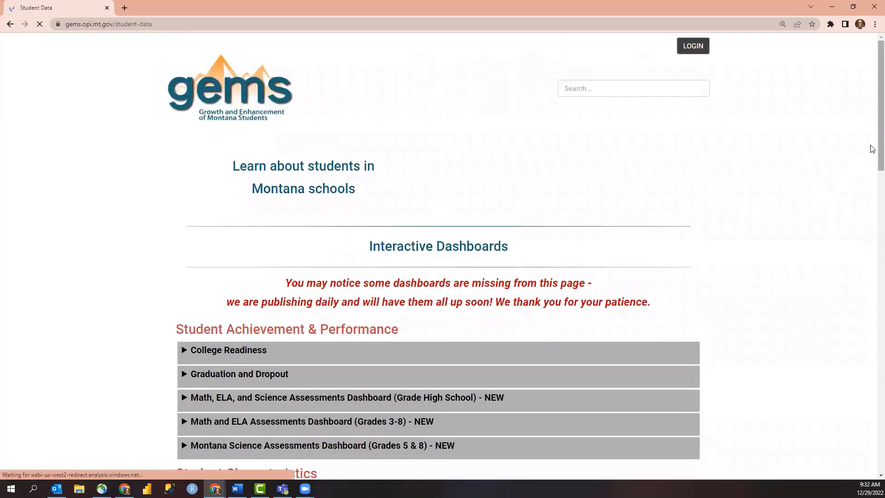
left_click_drag(871, 148, 871, 213)
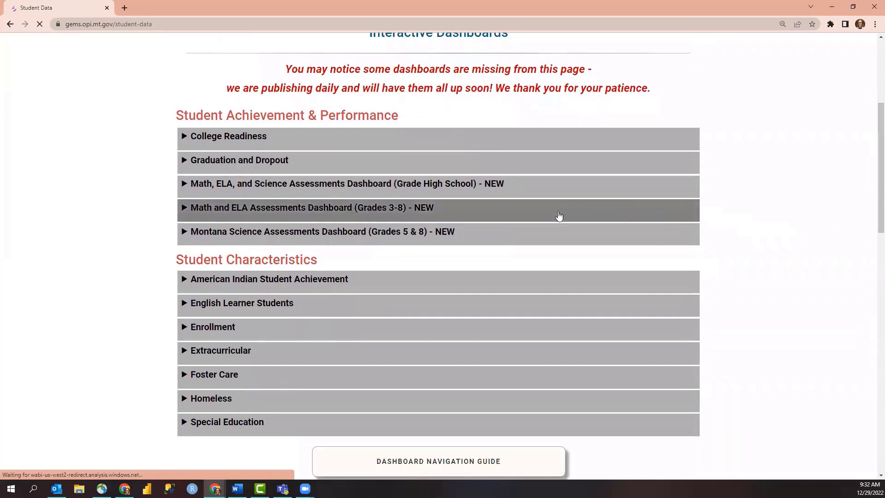
left_click(270, 215)
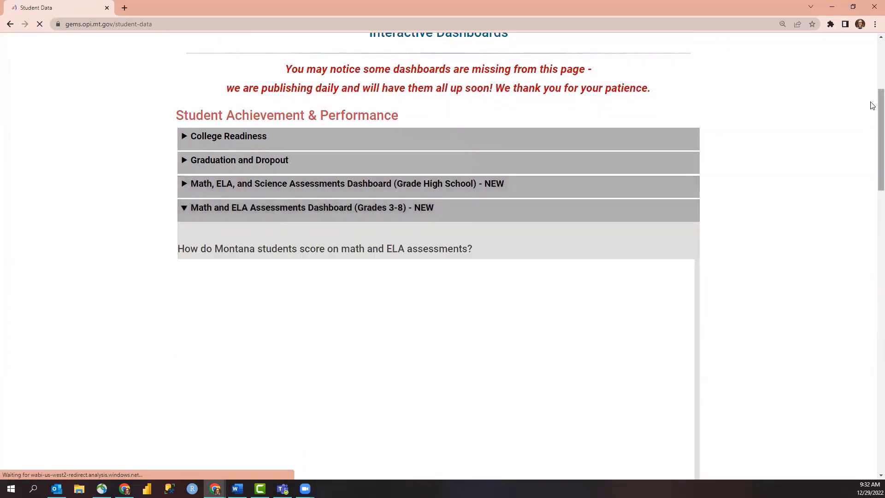
left_click_drag(871, 103, 873, 141)
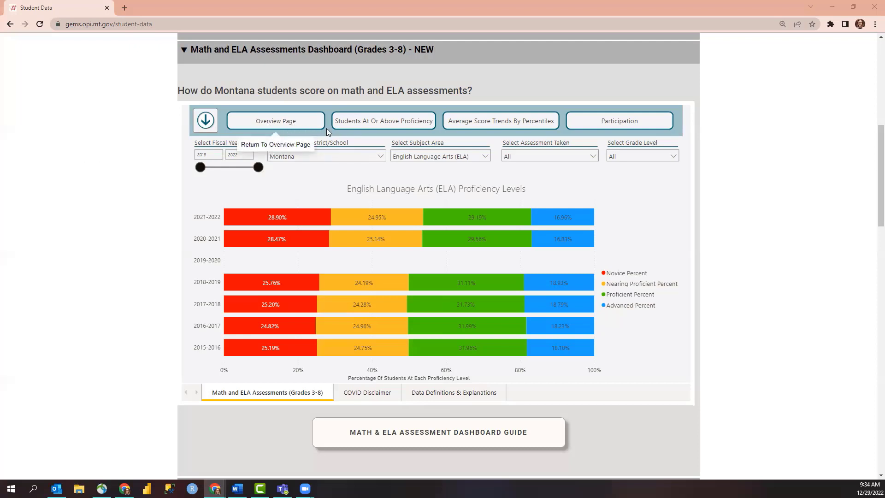
- Look through the dashboard's Students At Or Above Proficiency, Average Score Trends By Percentiles and Participation pages
left_click(369, 127)
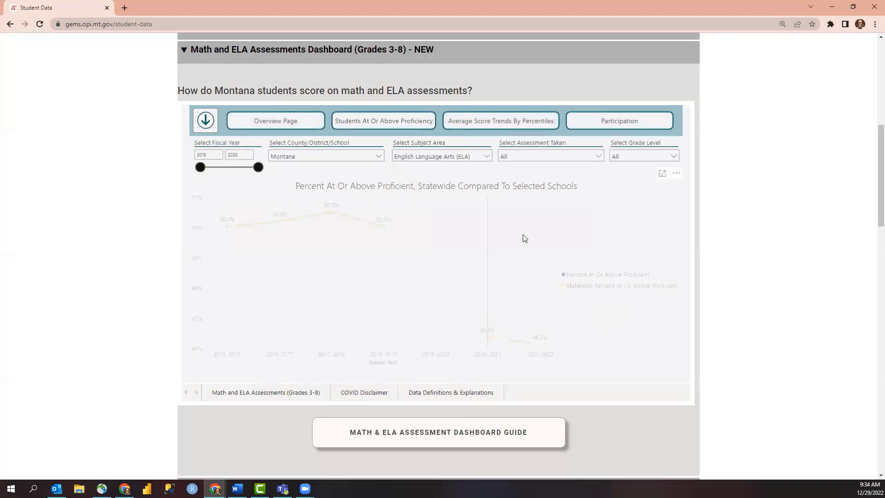
left_click(546, 126)
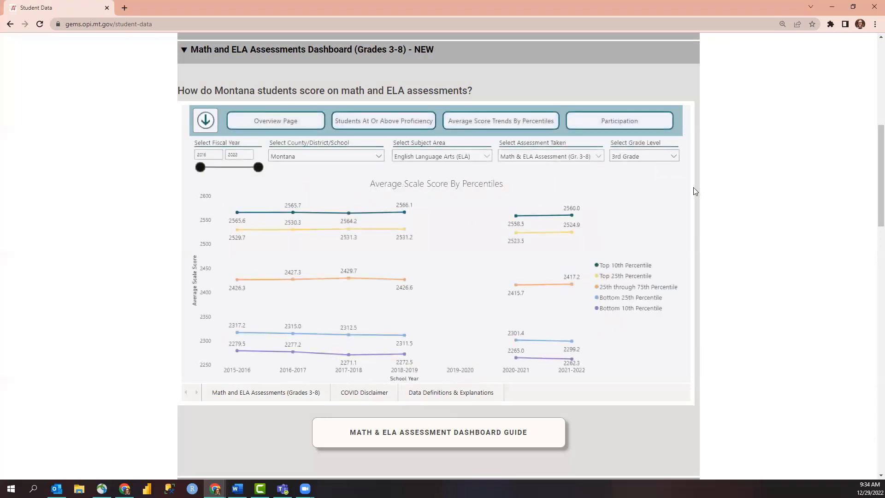
left_click(661, 126)
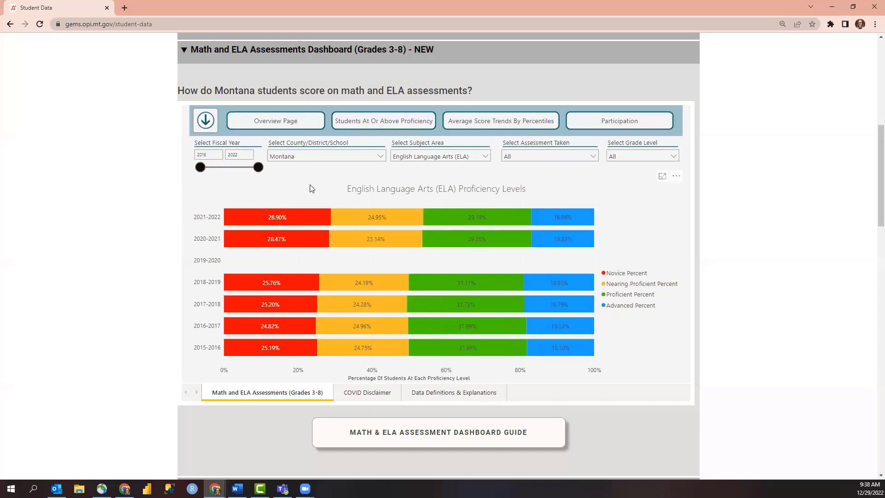
- Filter the proficiency levels chart to Mathematics and set the fiscal year range to start at 2017
left_click(485, 157)
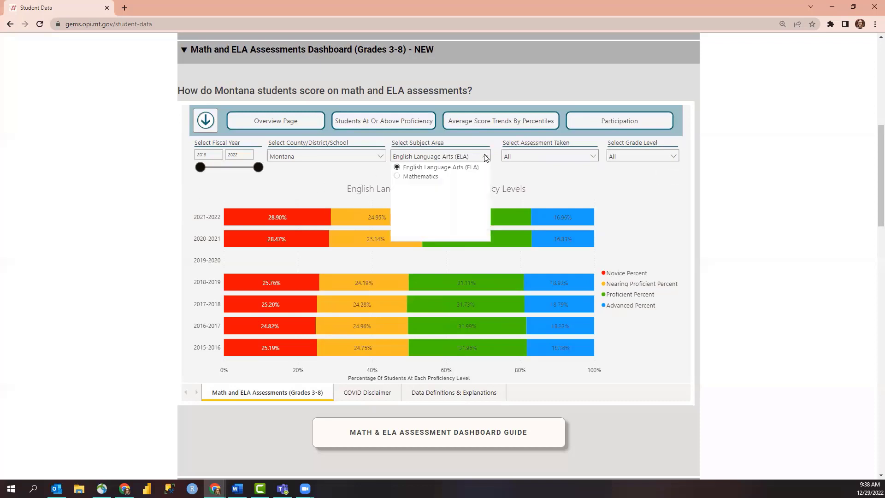
left_click(426, 181)
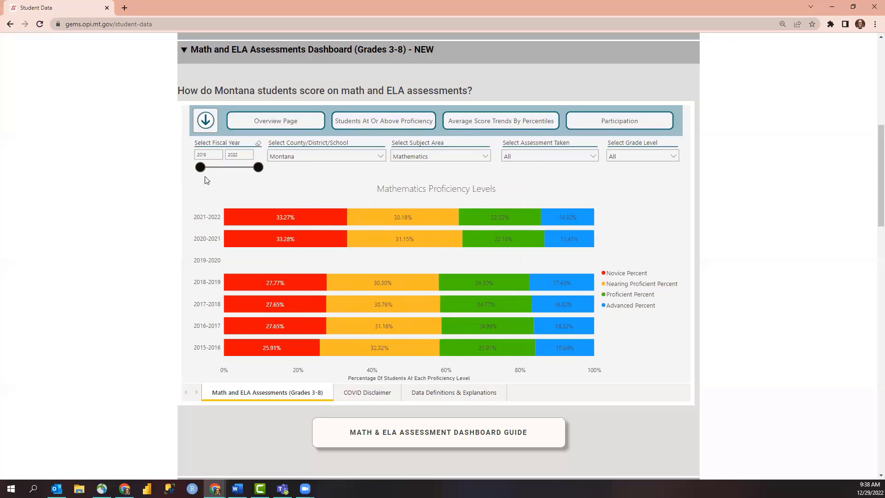
left_click_drag(200, 170, 212, 172)
- Examine the available county/district/school choices down to Dillon Elem in Beaverhead, plus the assessment and grade level choices
left_click(381, 158)
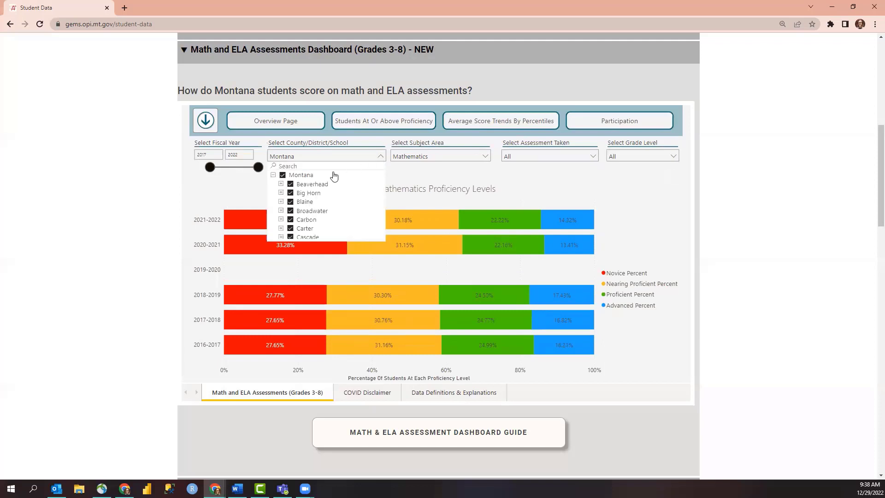
left_click(281, 184)
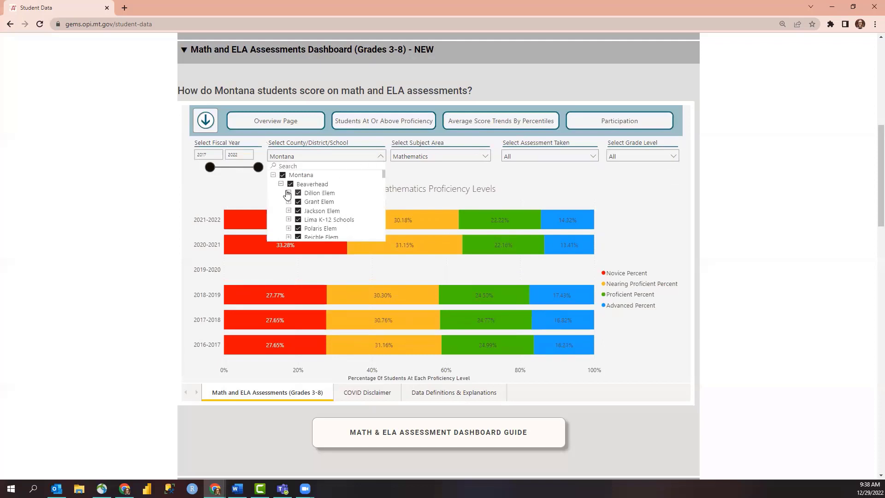
left_click(289, 193)
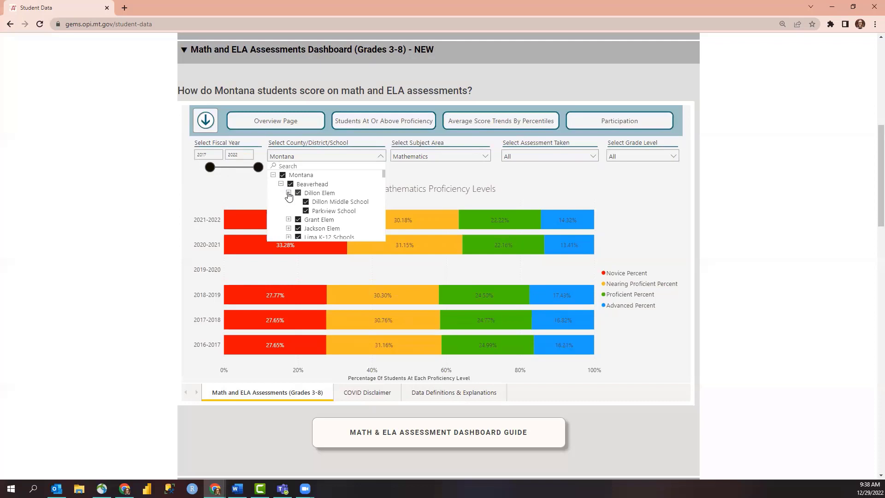
left_click(595, 156)
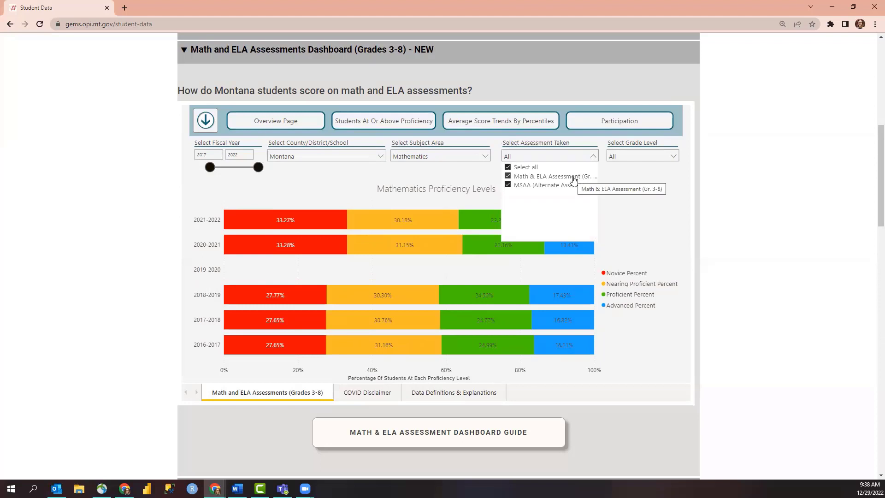
left_click(593, 156)
left_click(672, 156)
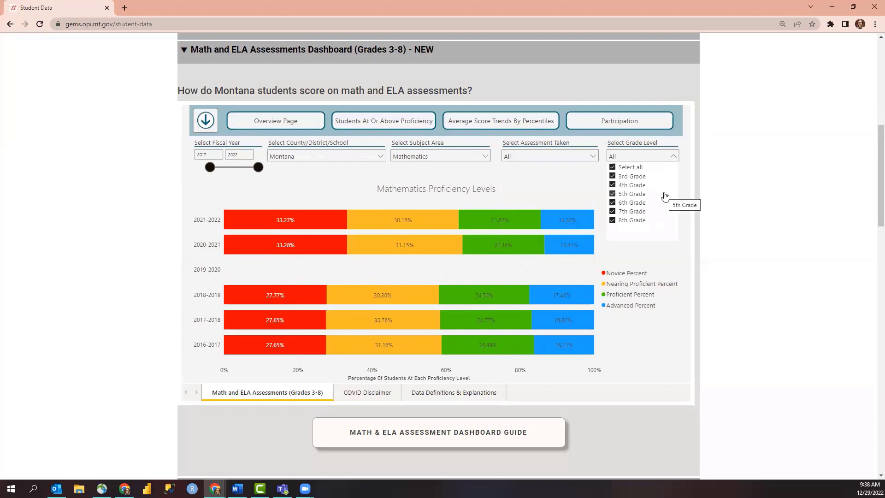
left_click(674, 159)
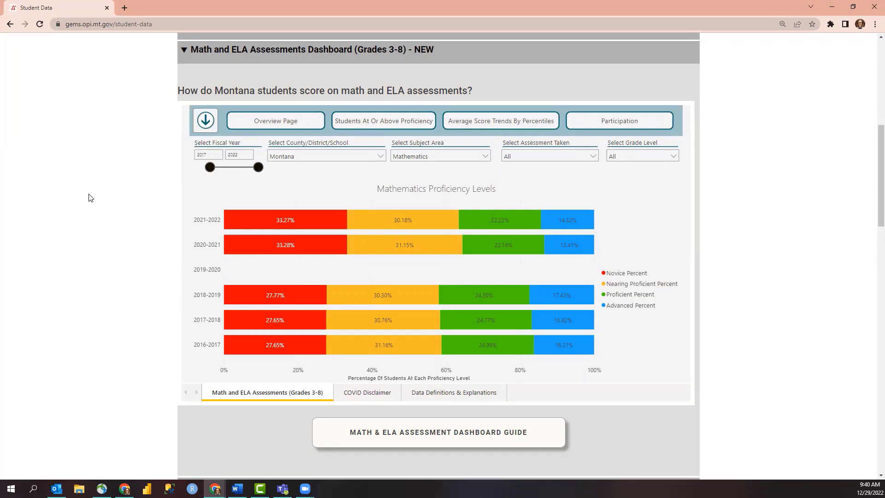
- View the additional demographic filters and the COVID Disclaimer, and return to the Math and ELA Assessments (Grades 3-8) page
left_click(206, 120)
mouse_move(246, 220)
left_click(360, 399)
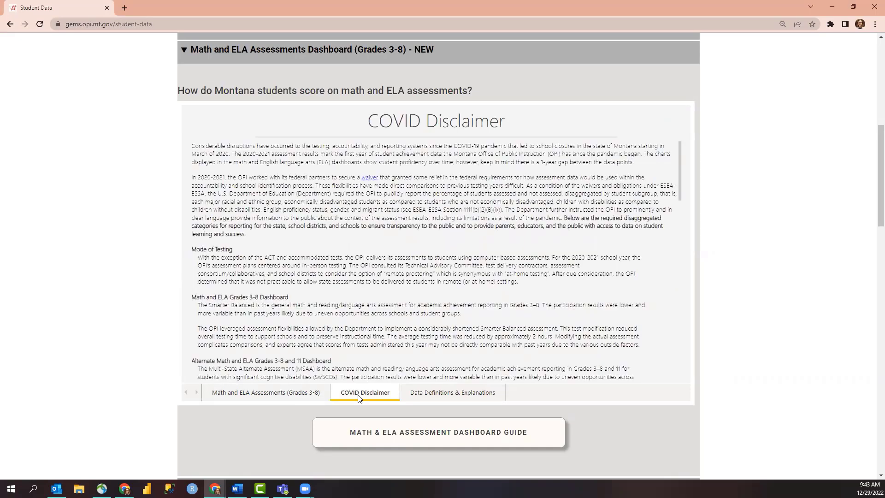
left_click(266, 392)
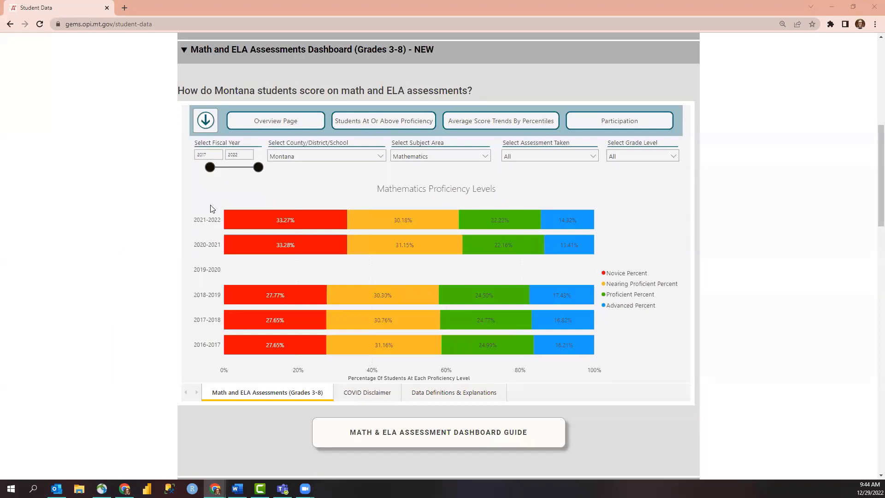
- Show Students At Or Above Proficiency and filter the schools to the matches for "bozeman"
left_click(356, 128)
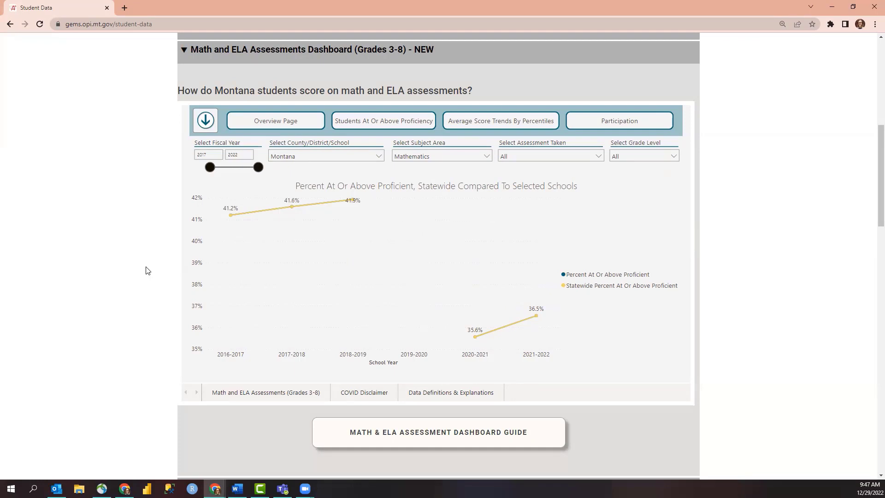
left_click(380, 158)
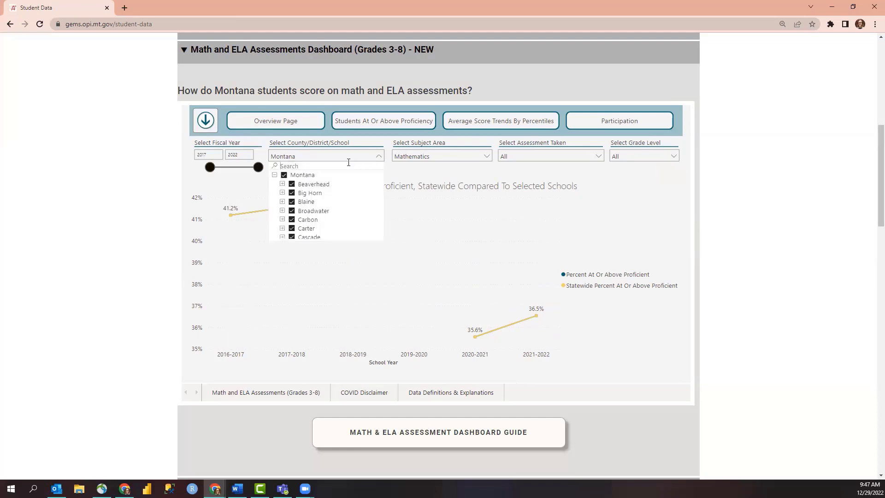
type("bozeman")
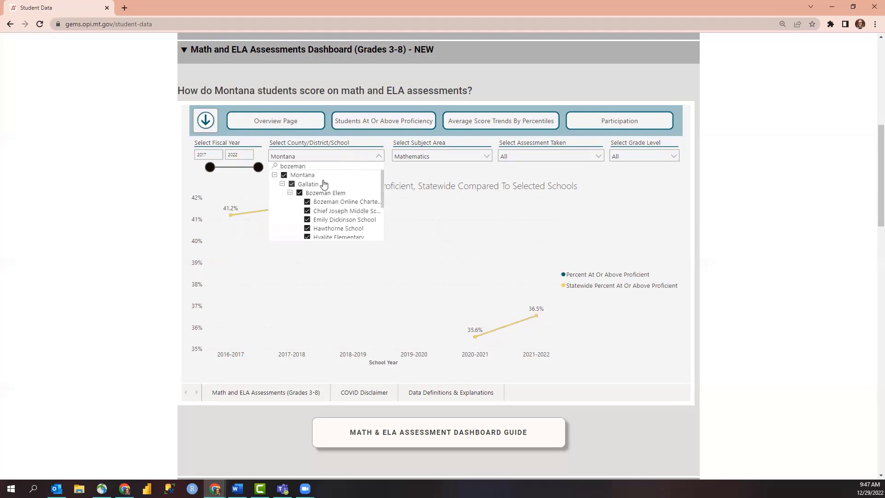
left_click(284, 177)
left_click(379, 156)
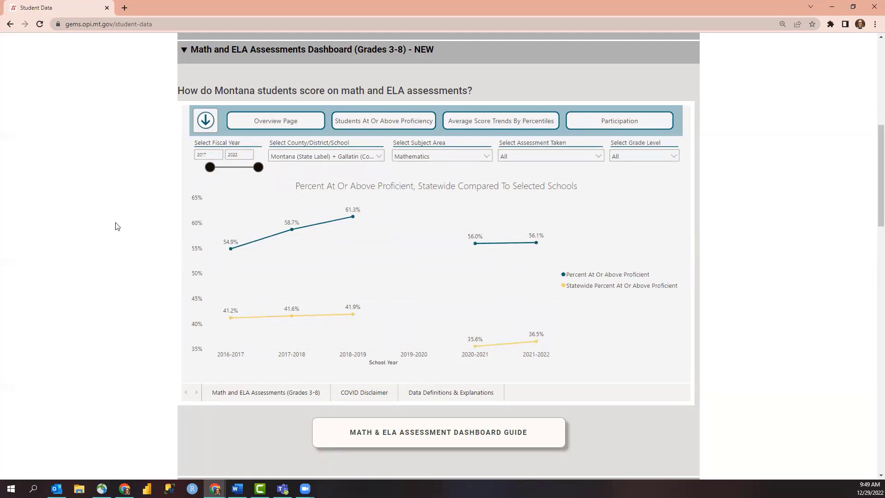
- Show Average Score Trends By Percentiles and set the grade level to 4th Grade
left_click(453, 126)
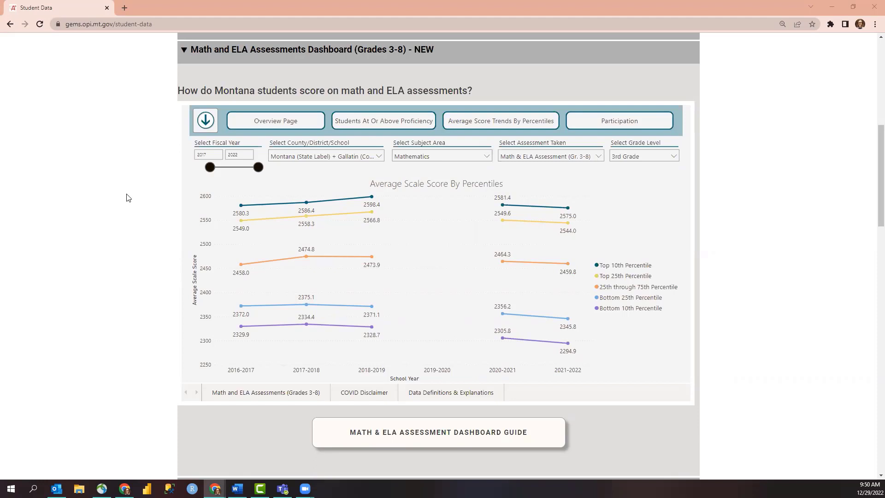
left_click(663, 158)
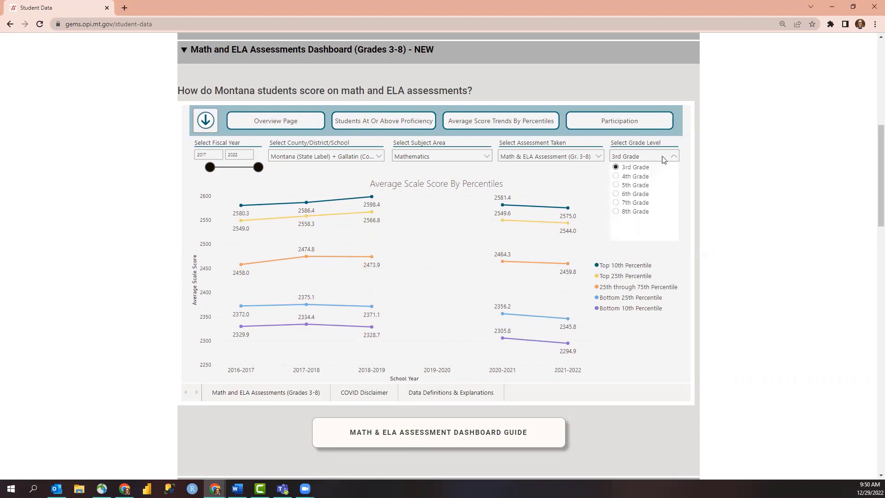
left_click(648, 180)
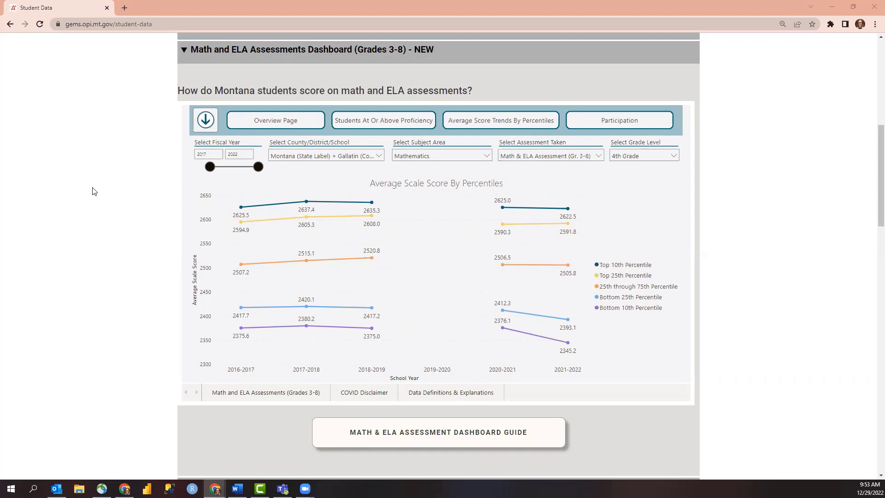
- Filter the score trends by demographics, with race/ethnicity set to White and gender to Female
left_click(197, 125)
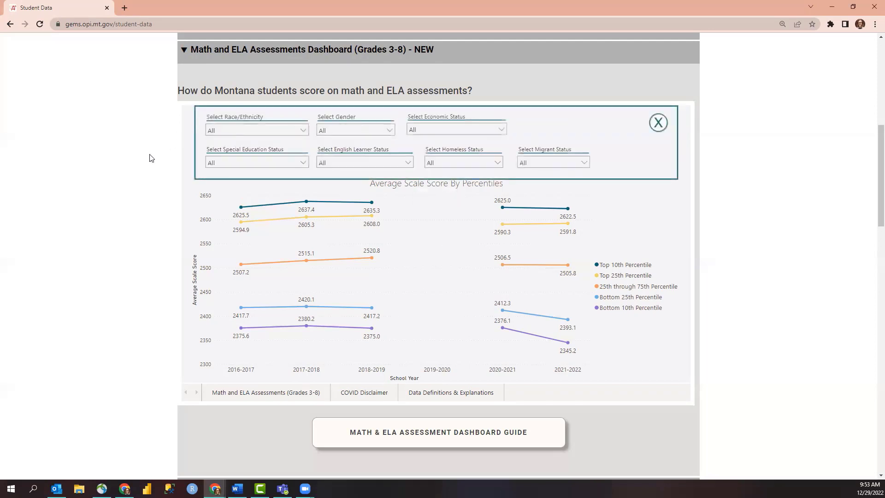
left_click(303, 131)
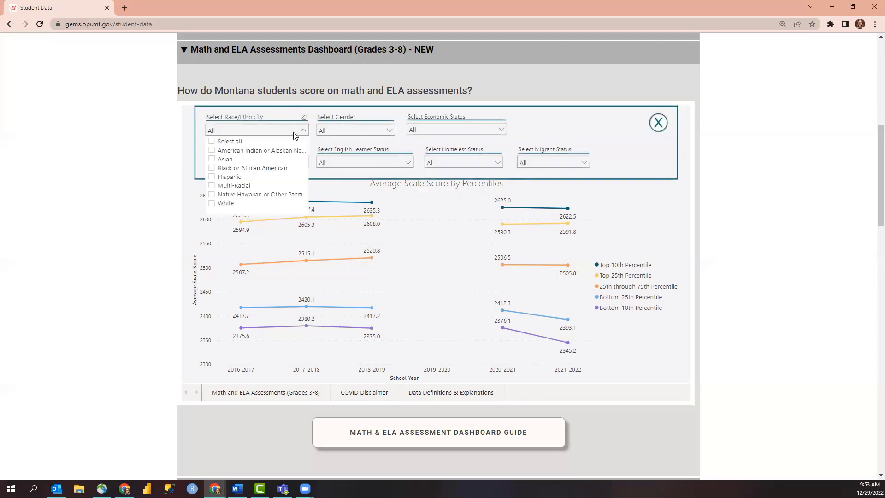
left_click(213, 203)
left_click(391, 131)
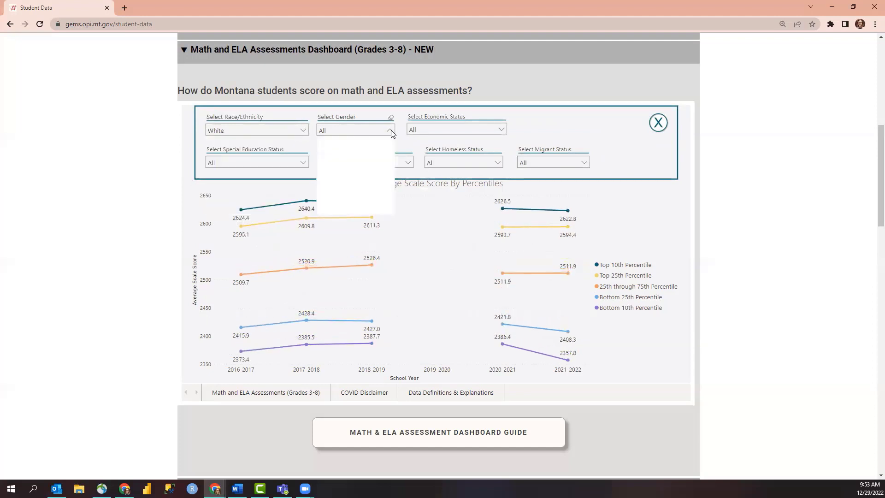
left_click(323, 151)
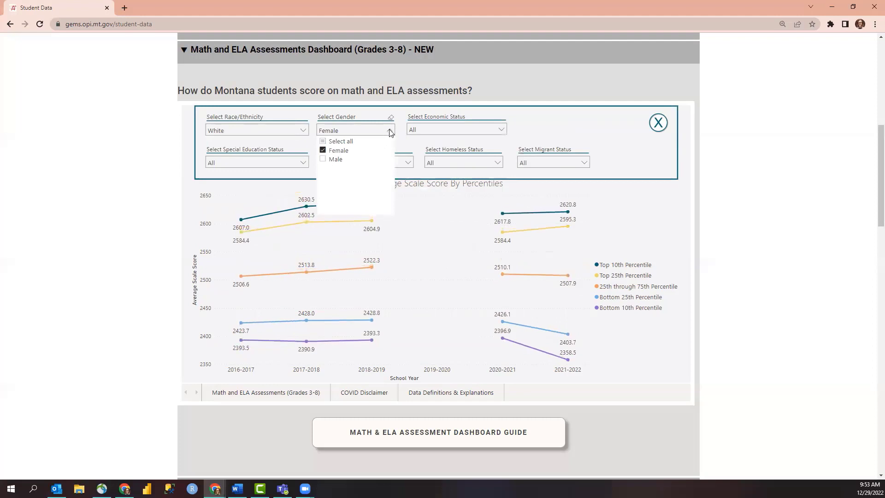
left_click(390, 131)
- Limit economic status to Free Meals and Reduced Meals, and close the demographic filters
left_click(505, 132)
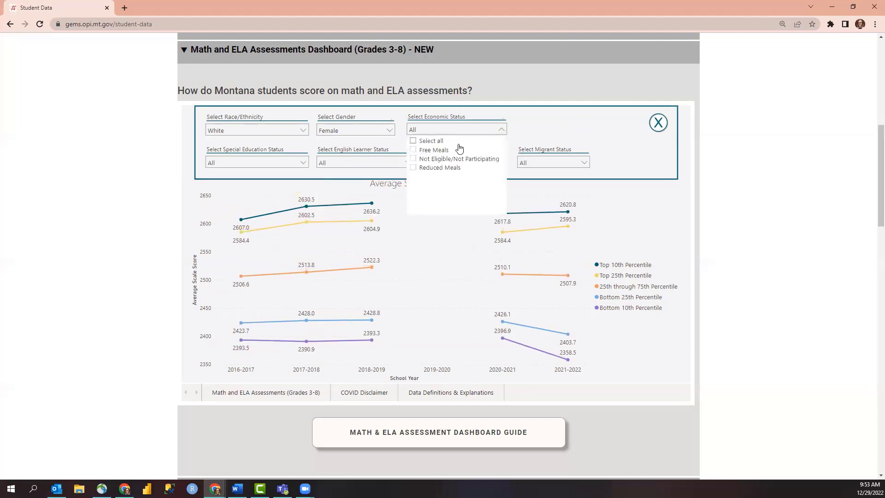
left_click(413, 151)
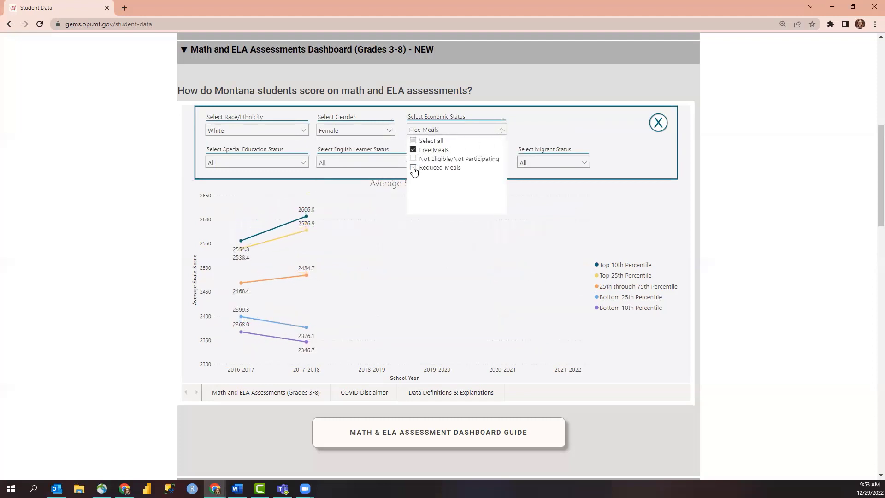
left_click(414, 170)
left_click(502, 132)
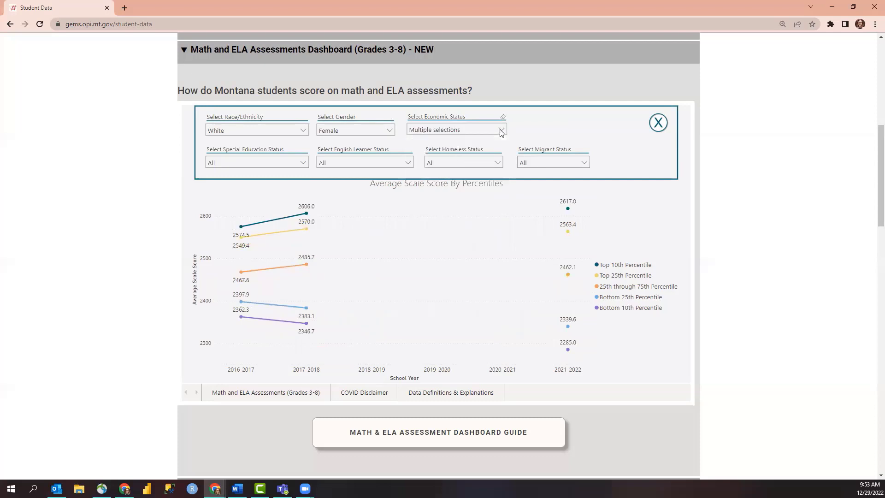
left_click(658, 124)
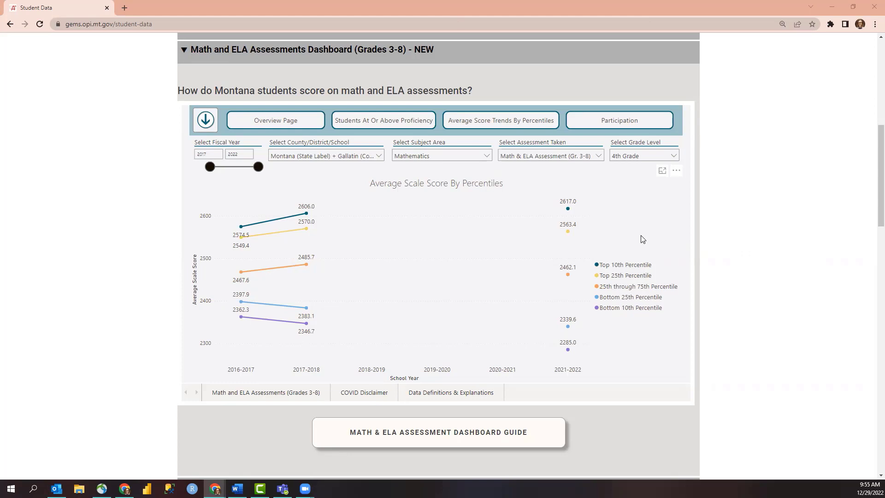
- Show the Average Scale Score By Percentiles chart as a table and highlight its 2018-2019 row
left_click(676, 176)
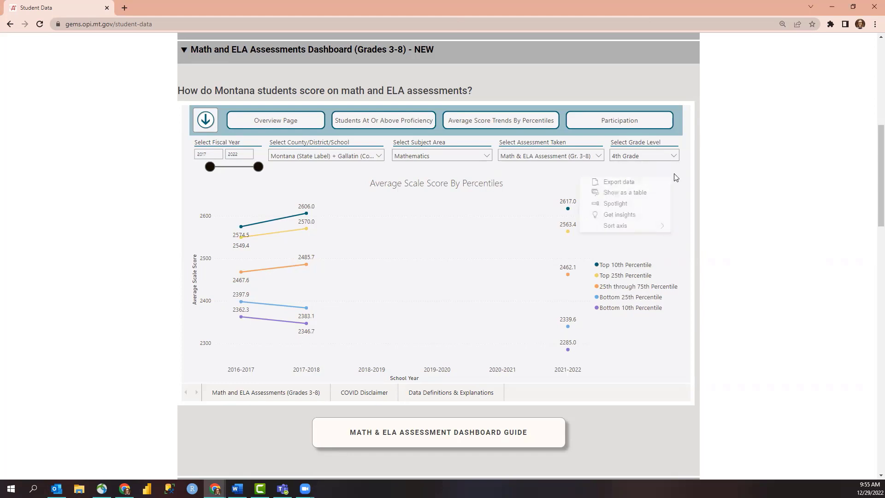
left_click(653, 196)
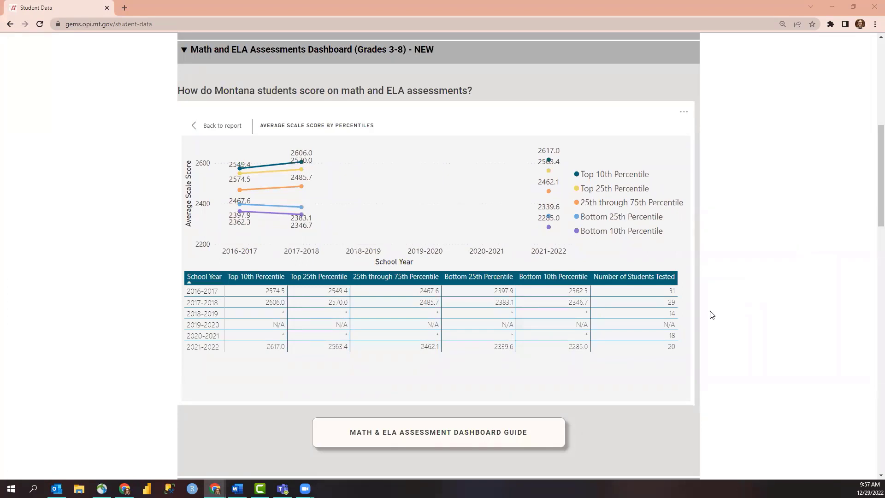
left_click(670, 315)
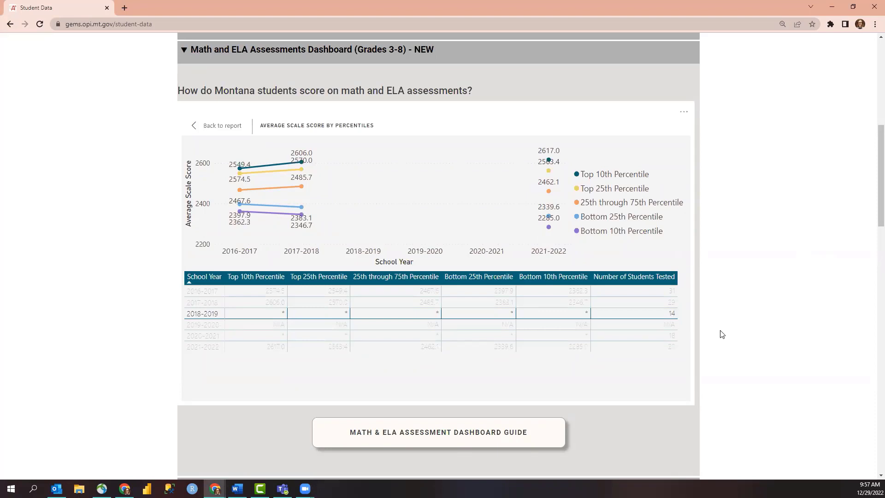
- Clear the highlighted 2018-2019 row, return to the full report and show the Participation page
left_click(671, 337)
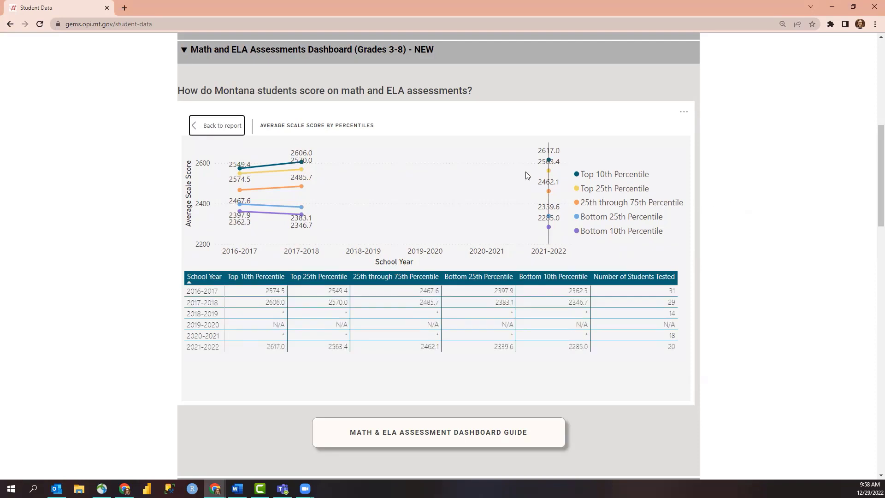
left_click(225, 126)
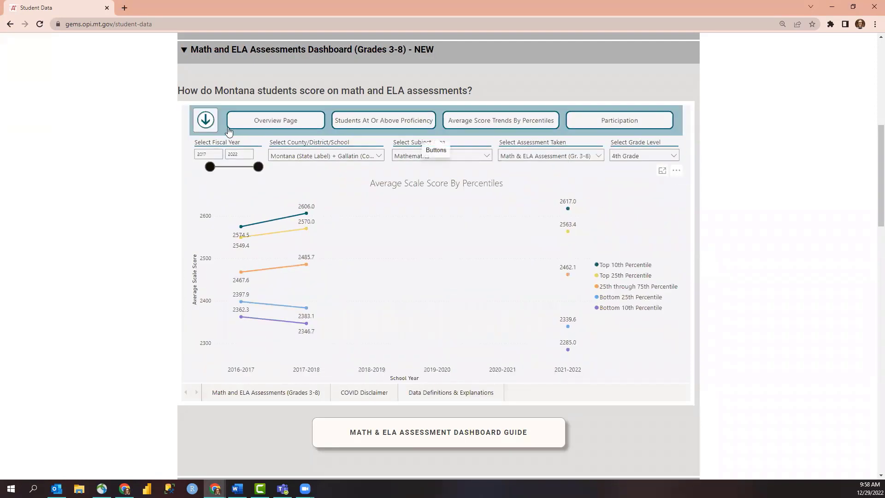
left_click(623, 120)
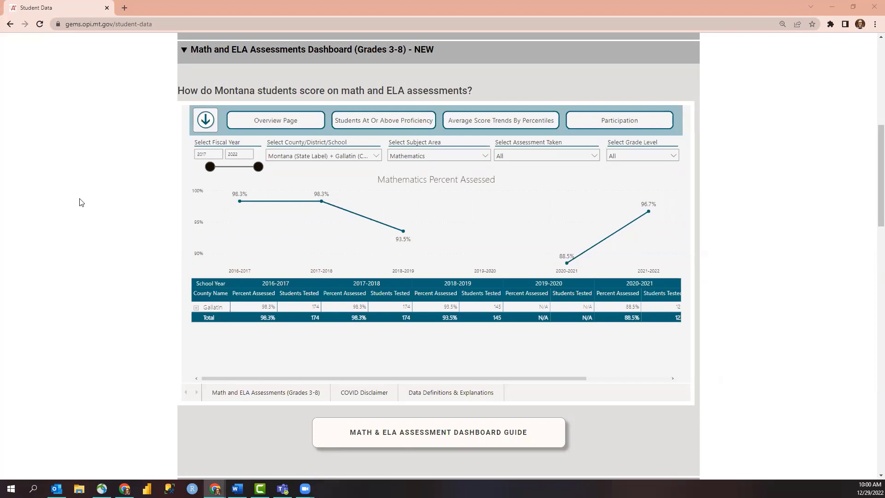
- Review the race/ethnicity, gender and economic status selections in the demographic filters, and close the filters
left_click(199, 127)
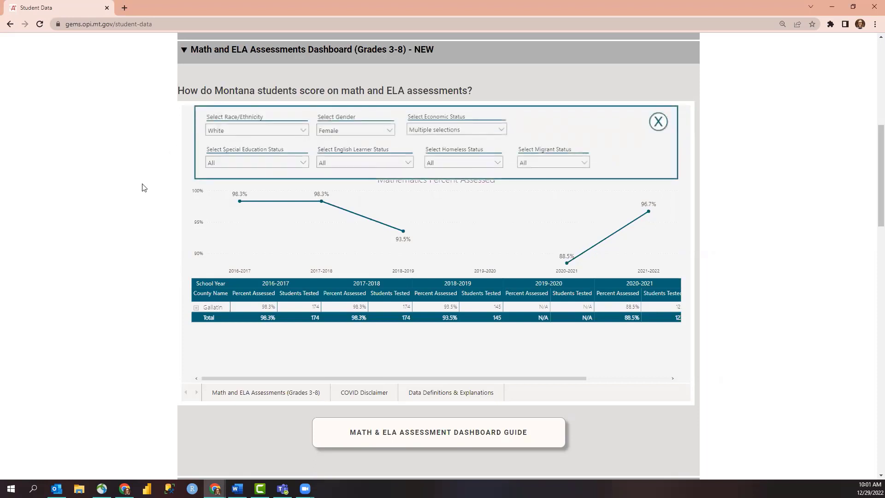
left_click(304, 133)
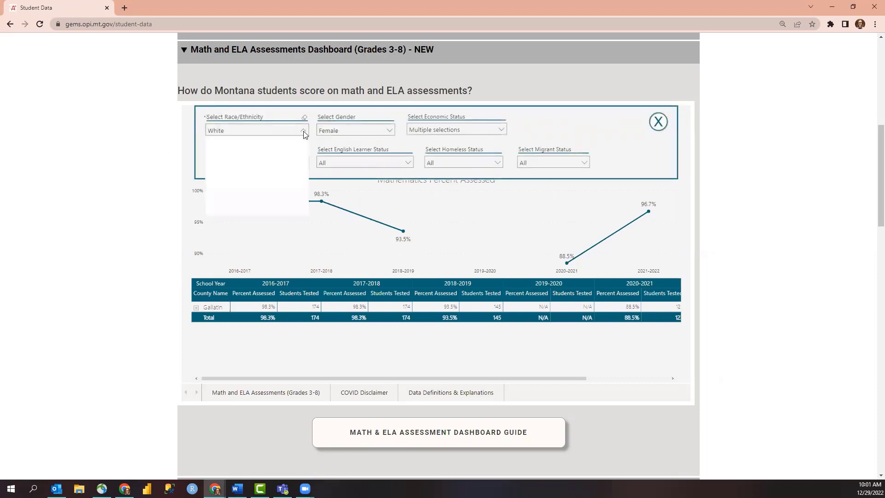
left_click(304, 133)
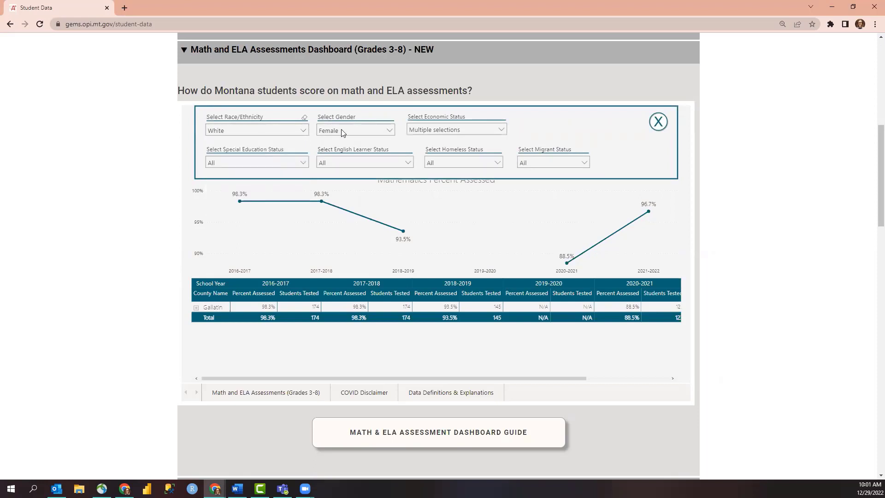
left_click(390, 131)
left_click(391, 132)
left_click(501, 131)
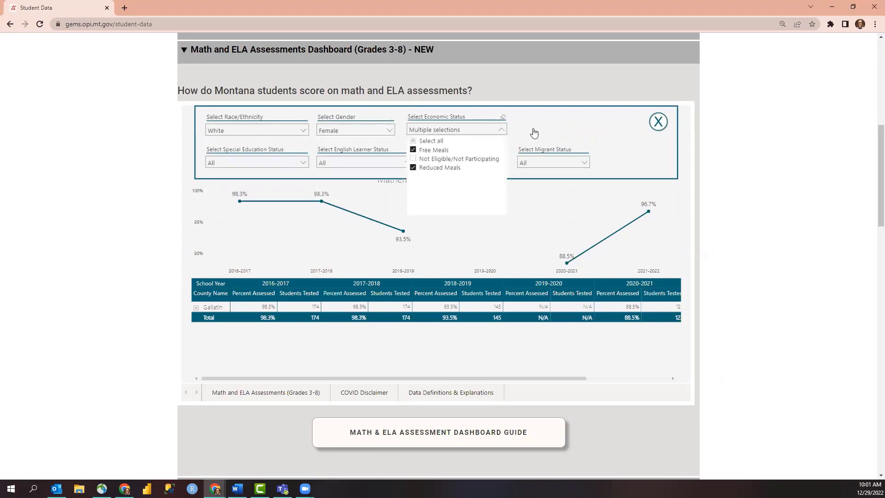
left_click(502, 131)
left_click(658, 121)
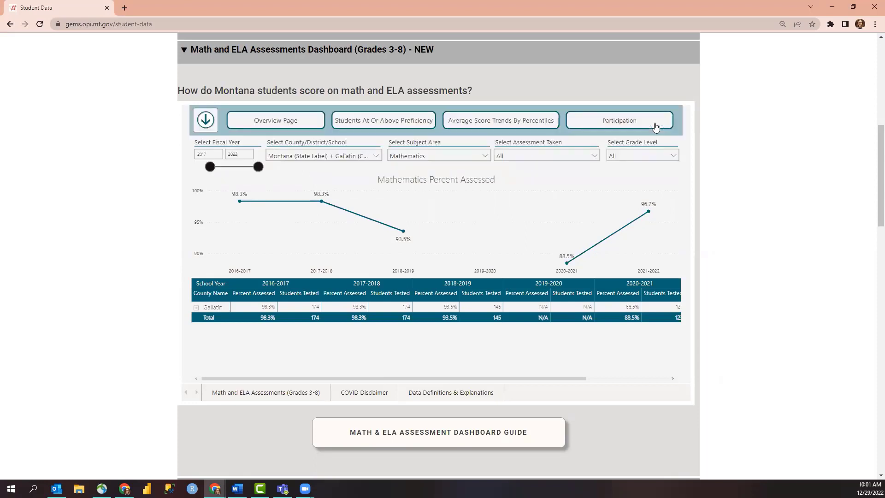
- Limit the participation data to 4th Grade only
mouse_move(680, 176)
left_click(672, 156)
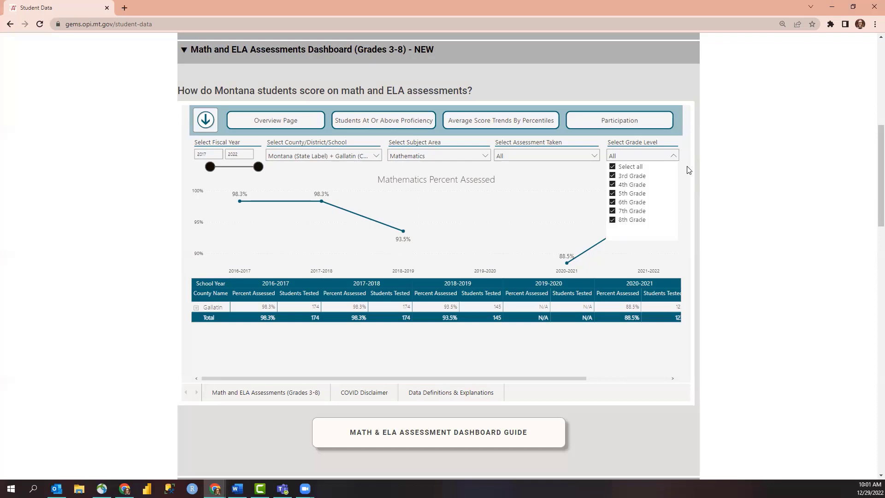
left_click(613, 167)
left_click(614, 185)
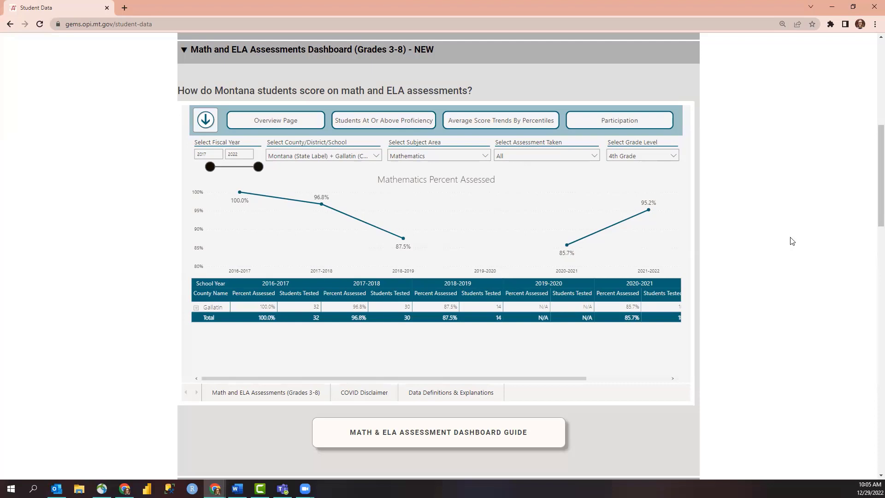
- Isolate school year 2018-2019 in the participation data, view its data point details, and clear the selection
left_click(472, 287)
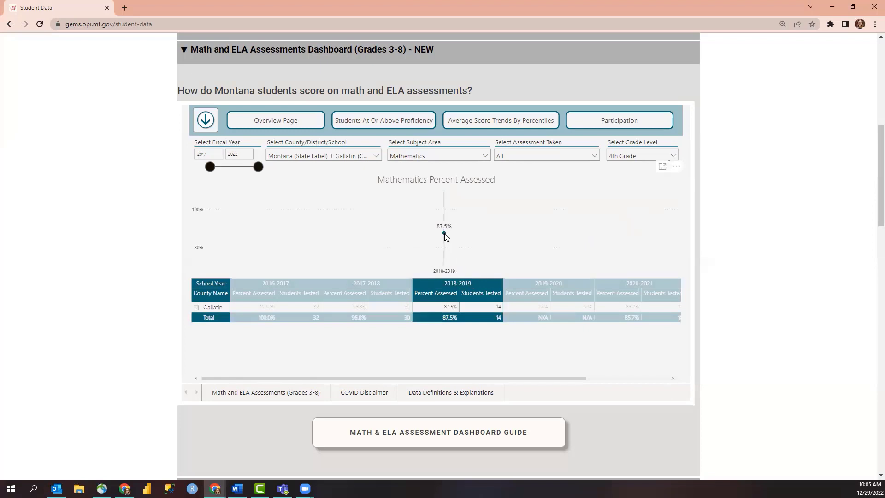
mouse_move(448, 236)
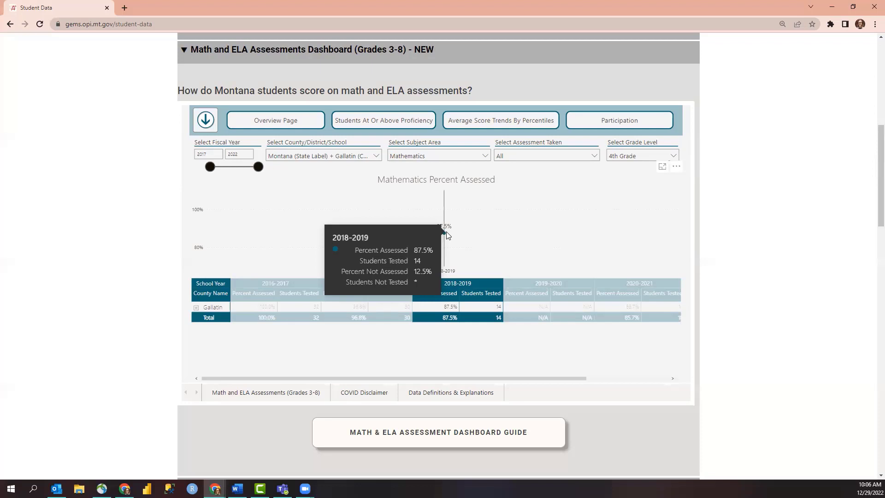
left_click(446, 234)
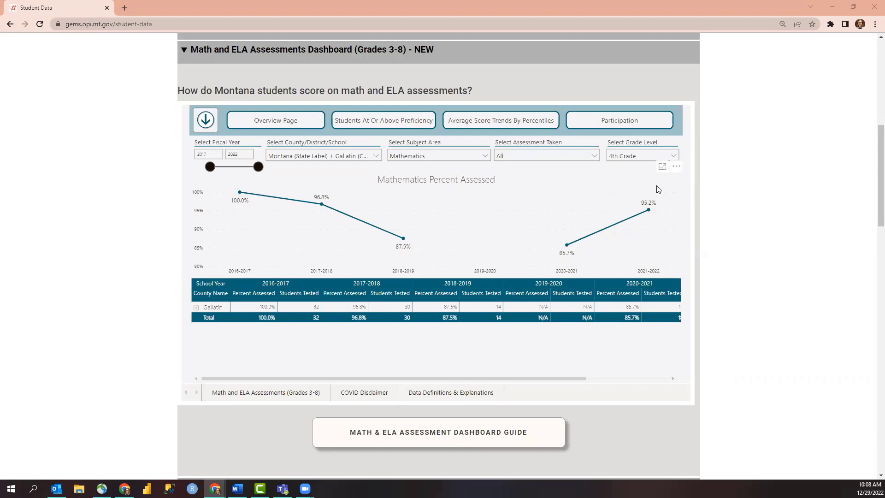
- Export the Mathematics Percent Assessed chart's summarized data in .xlsx format and open the downloaded file
left_click(676, 170)
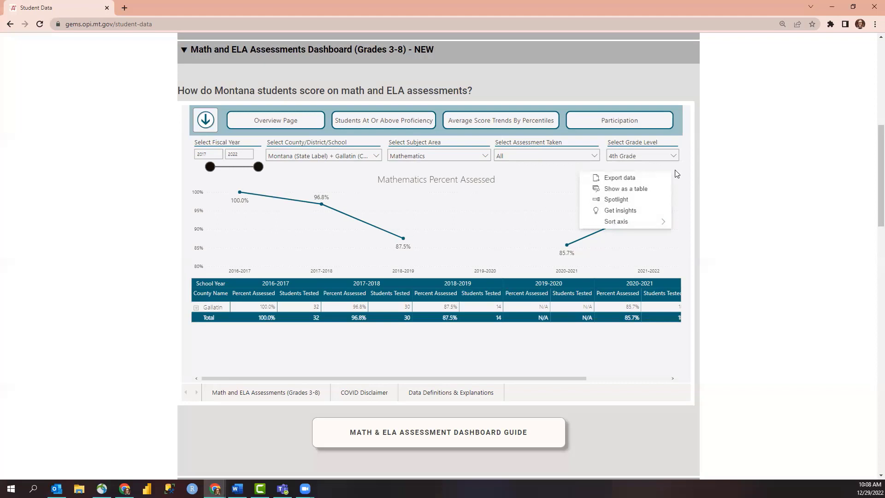
left_click(638, 179)
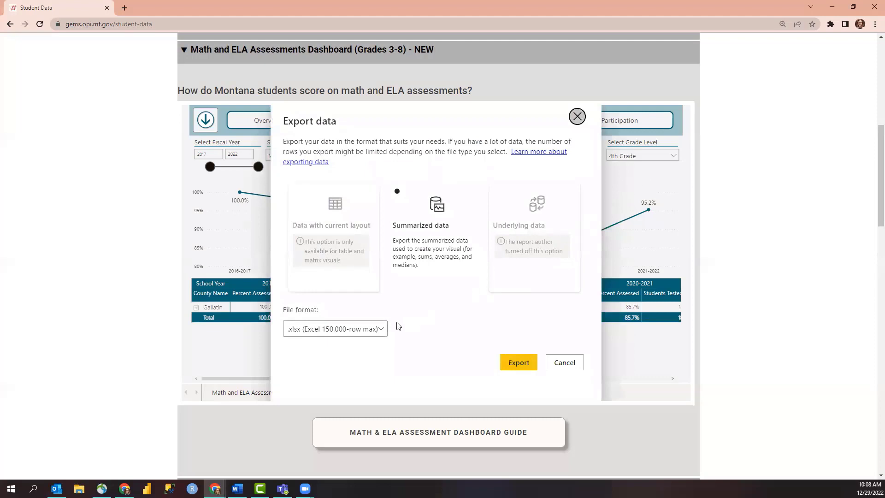
left_click(382, 329)
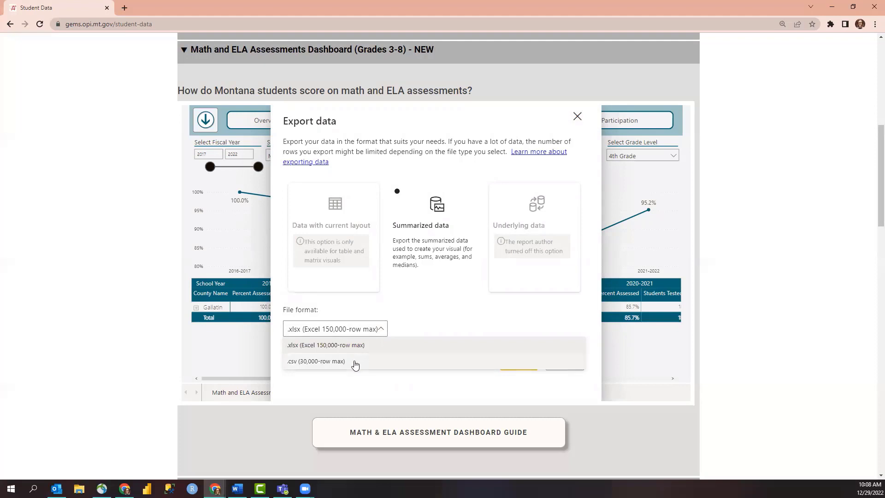
left_click(419, 323)
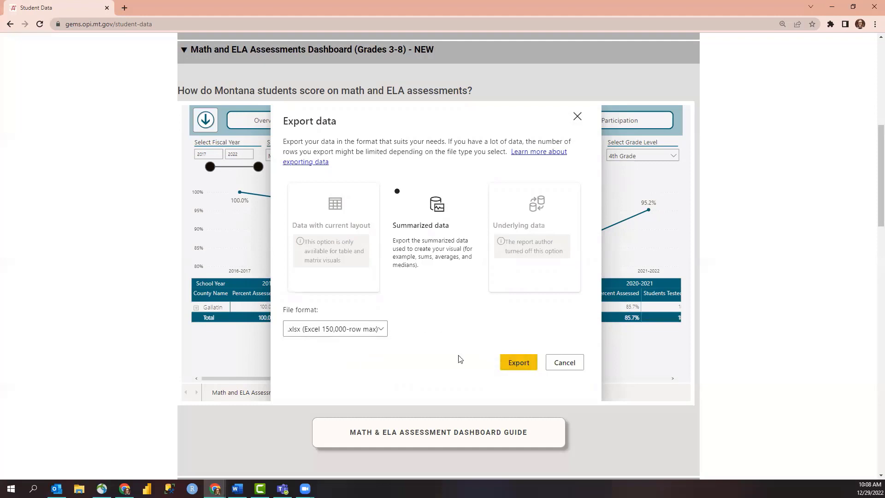
left_click(517, 364)
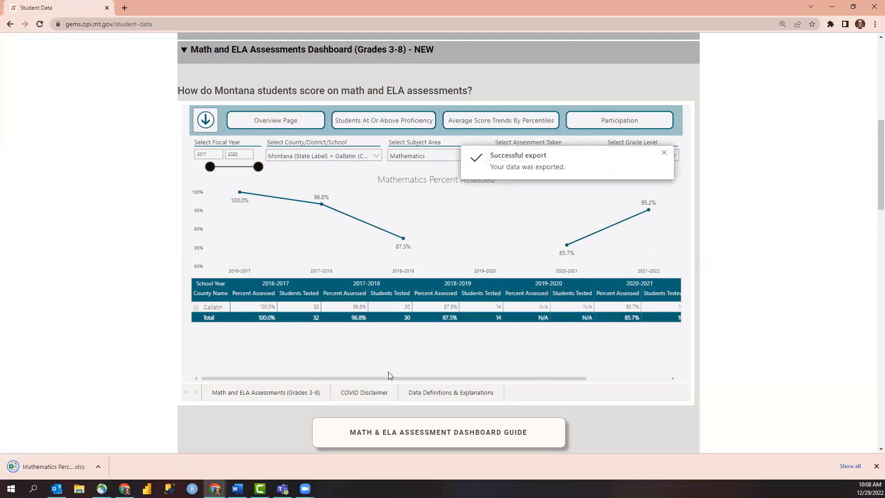
left_click(46, 469)
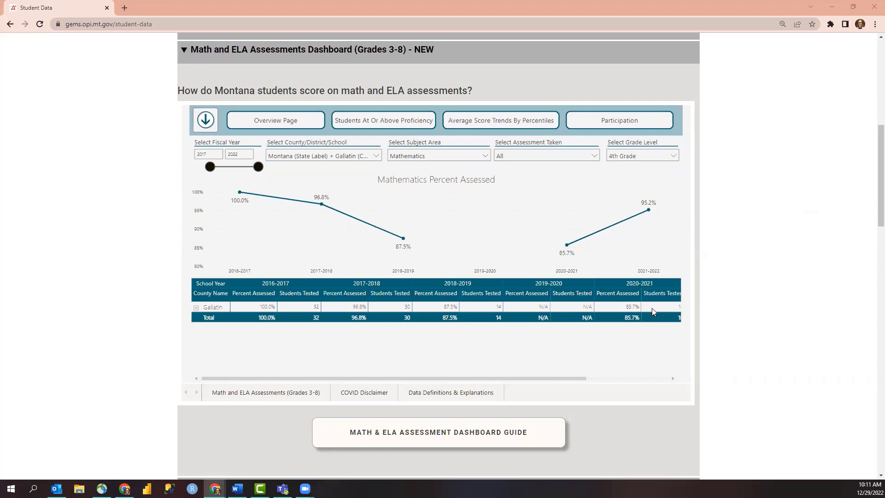
- Show the Data Definitions & Explanations page and expand the School Year definition
left_click(439, 395)
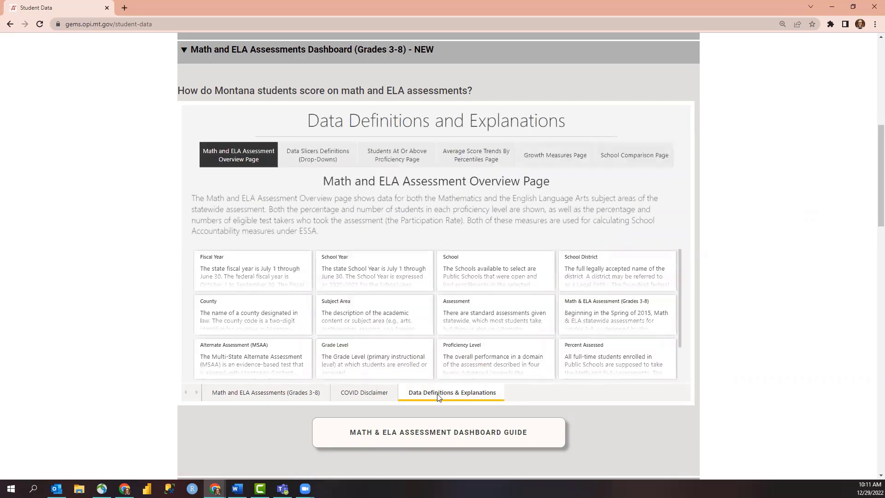
left_click(378, 279)
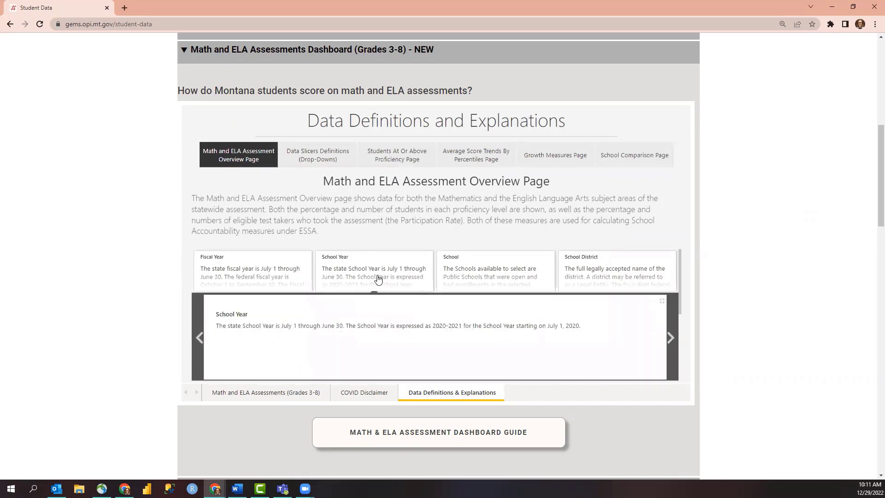